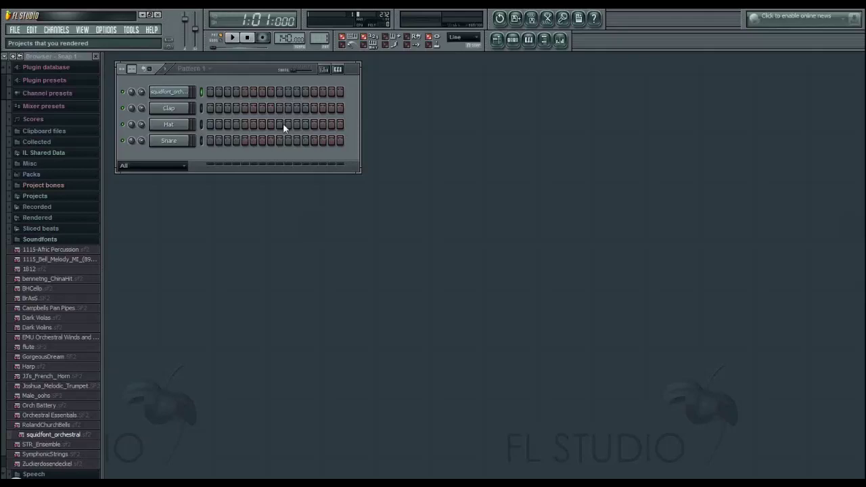
- Load the Vins I Legato patch on the squidfont_orchestral channel and open that channel's piano roll
click(180, 91)
click(453, 156)
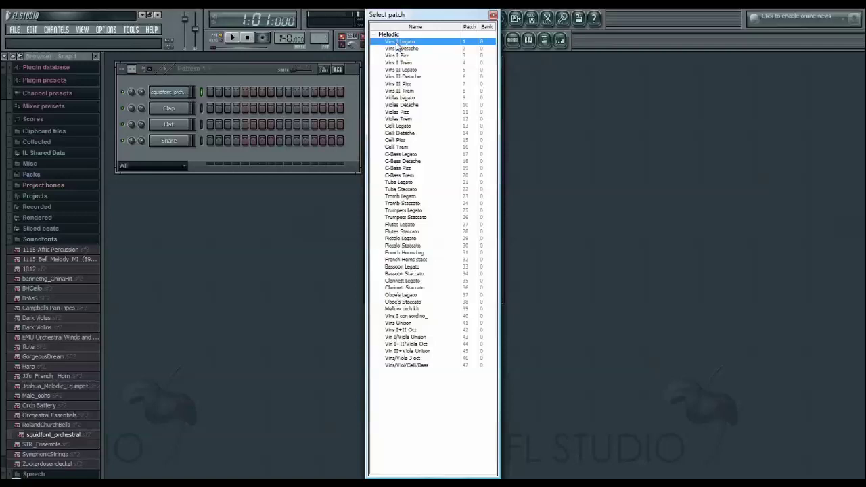
double_click(409, 43)
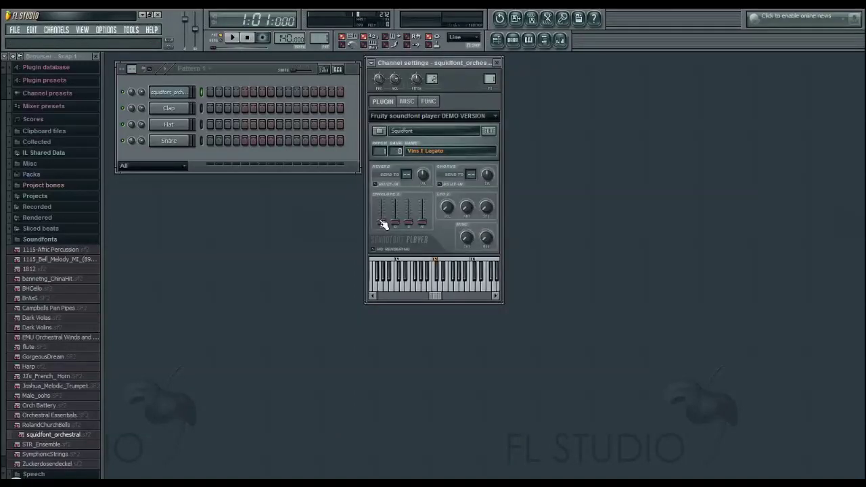
right_click(185, 92)
click(206, 92)
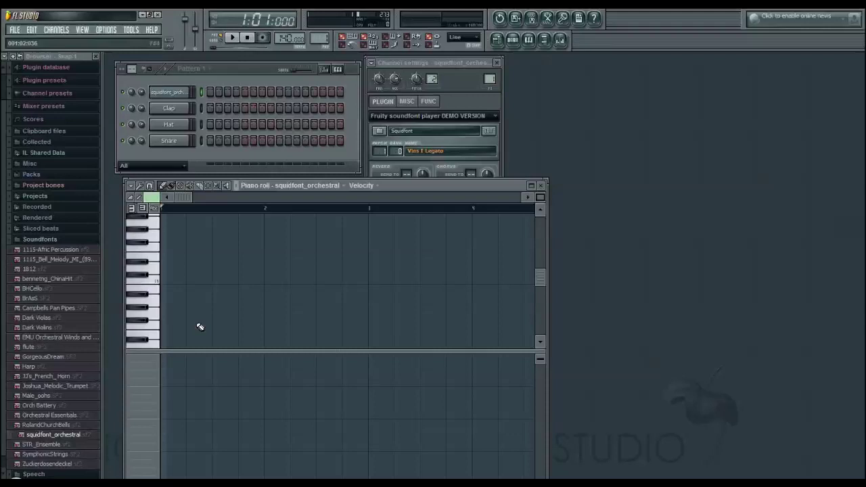
- Audition the legato violins with one long C5 note at the start of bar 1, and delete the note
click(165, 281)
drag(203, 282, 334, 281)
click(240, 281)
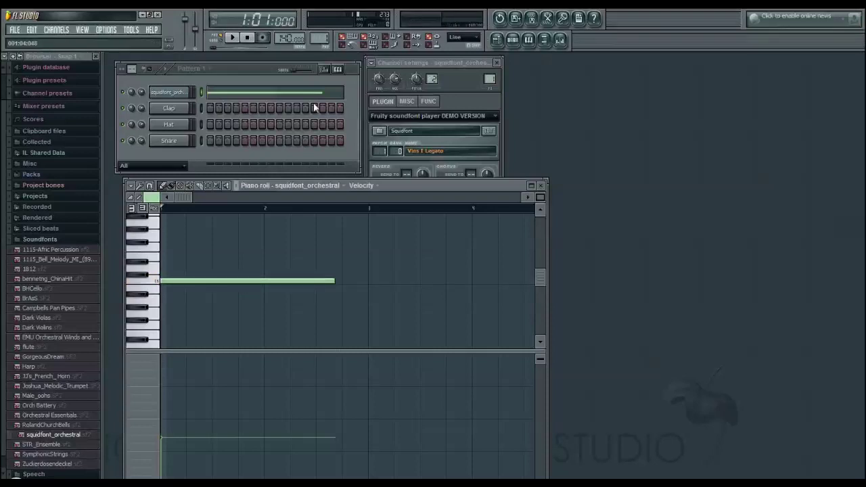
right_click(302, 283)
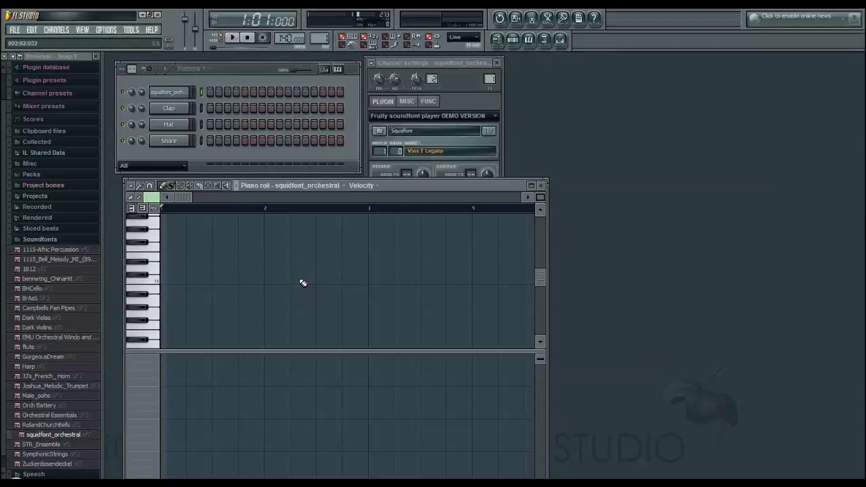
- Switch the squidfont_orchestral channel to the Vins I Detache patch
click(435, 155)
click(428, 152)
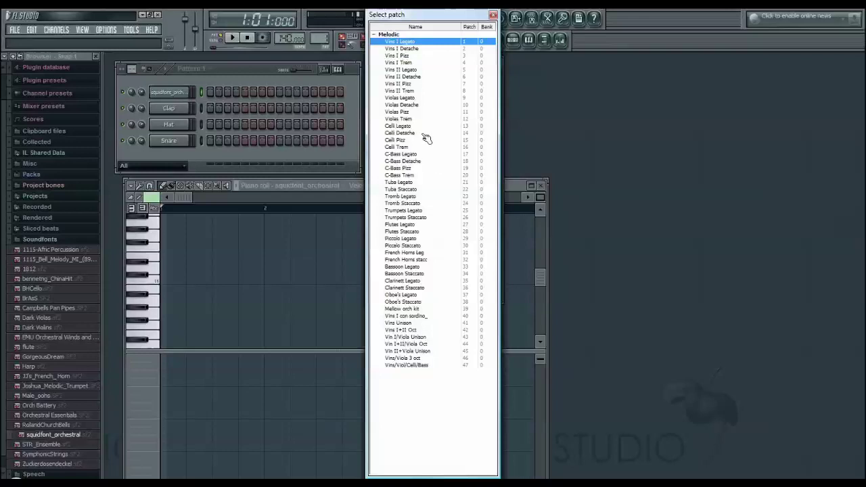
click(406, 48)
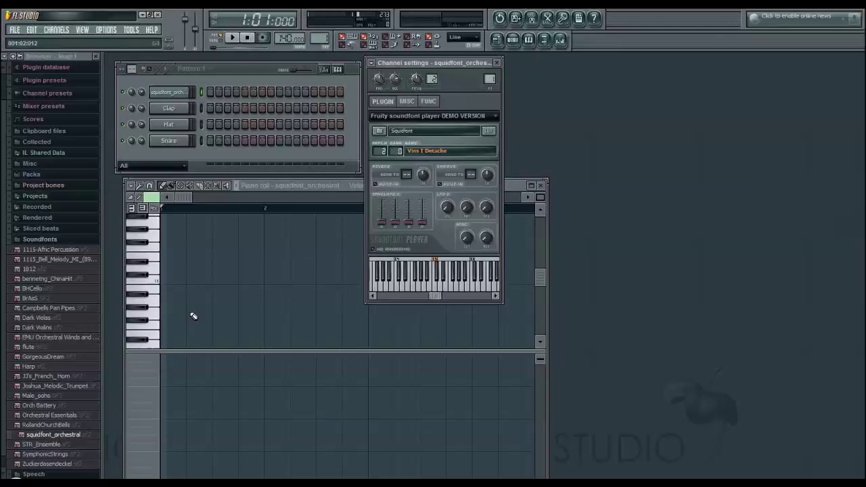
- Audition the detache violins with a long C5 note and several other pitches in bar 1, and delete all notes
click(168, 282)
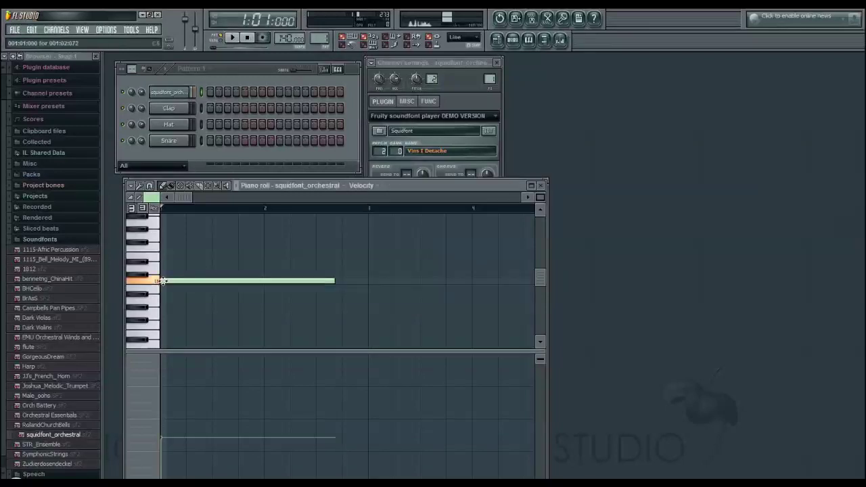
double_click(208, 280)
click(307, 359)
click(189, 255)
click(206, 236)
click(175, 229)
click(181, 242)
key(ctrl+a)
key(Delete)
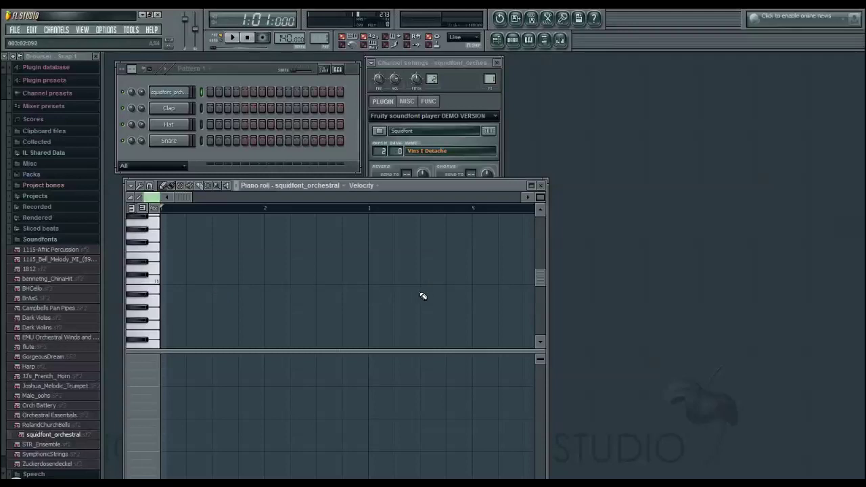
- Change the soundfont patch to Vins I Pizz
click(457, 152)
click(398, 56)
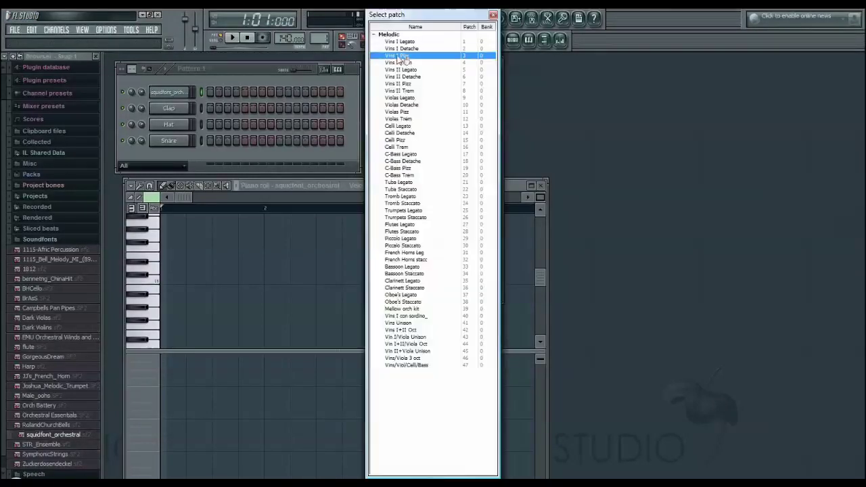
click(398, 58)
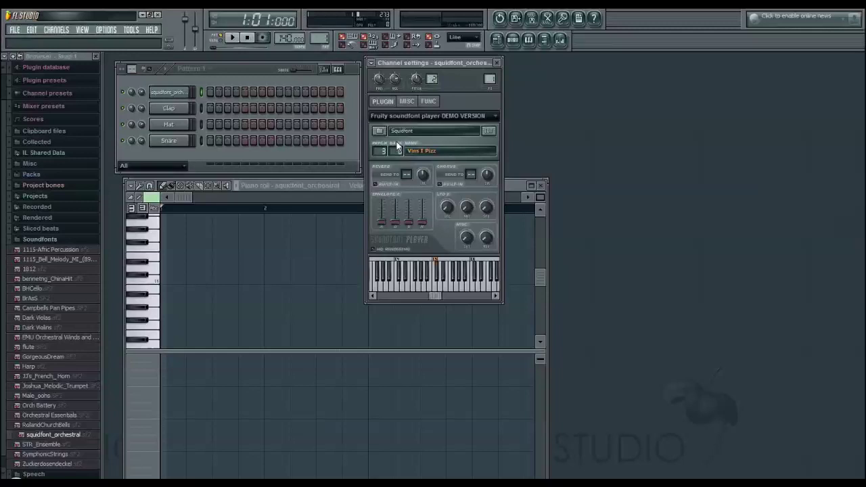
- Audition the pizzicato violins with several overlapping notes at different pitches in bar 1, and clear them
click(212, 235)
click(200, 301)
click(180, 274)
click(194, 261)
click(187, 241)
drag(183, 229, 169, 228)
click(169, 261)
drag(170, 261, 175, 265)
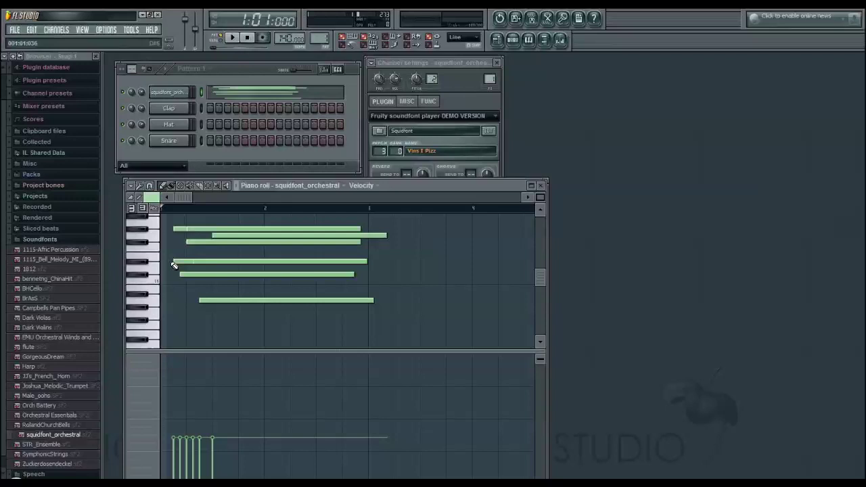
right_click(254, 228)
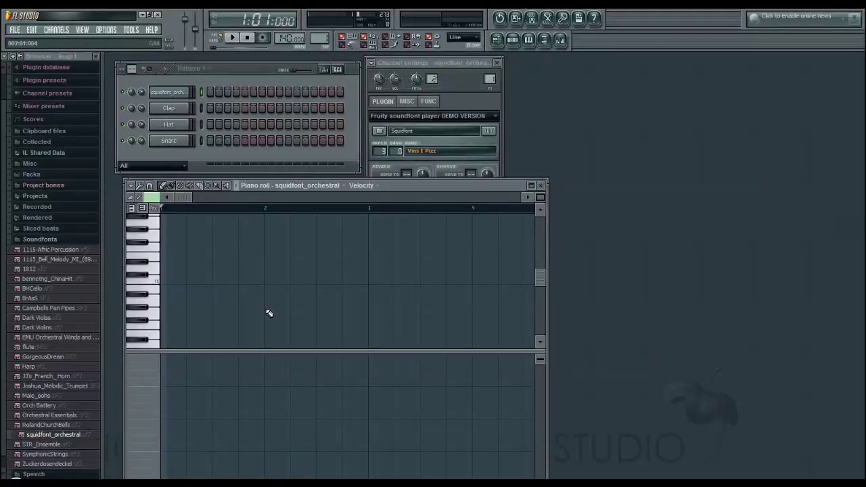
- Load the Vins I Trem patch, audition it with a long C5 note at bar 1, and delete the note
click(433, 150)
click(403, 62)
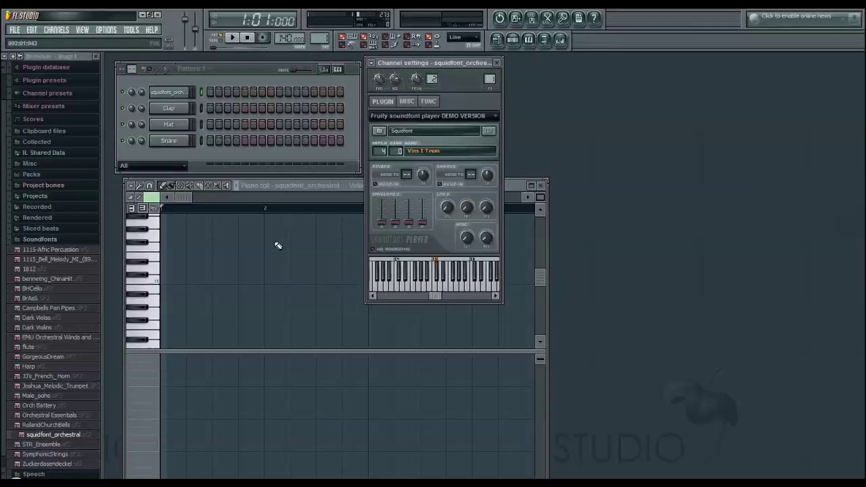
click(164, 269)
drag(164, 269, 161, 282)
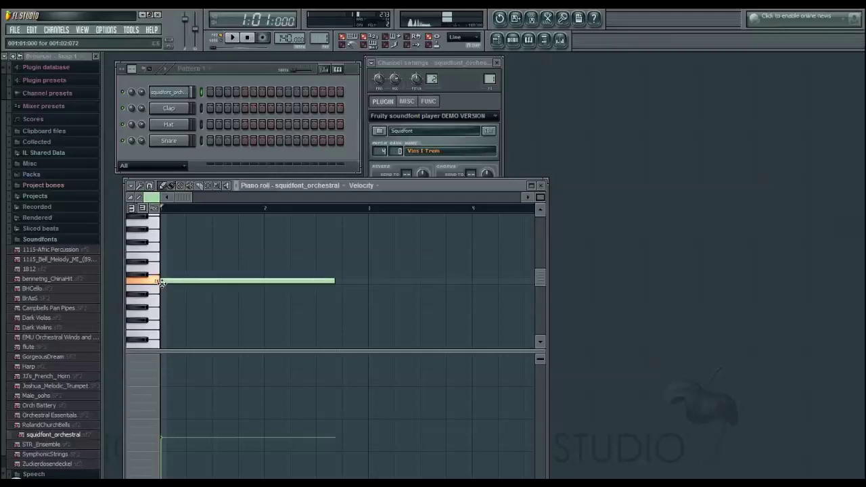
right_click(166, 280)
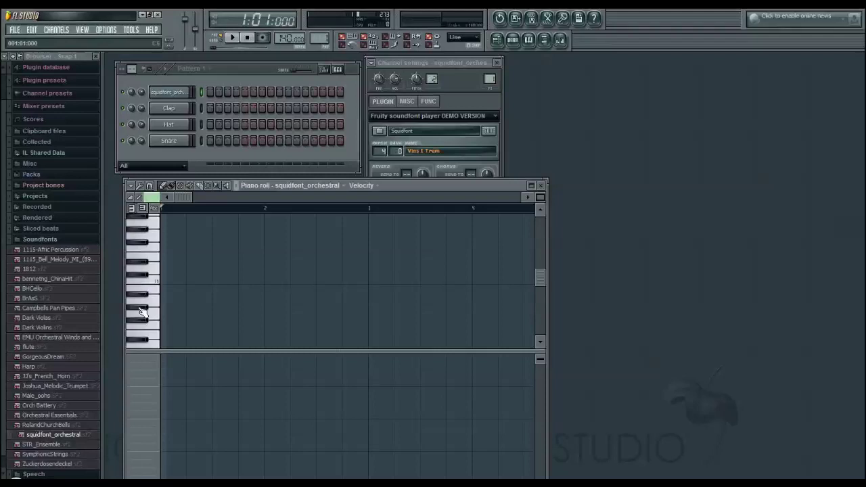
- Load the Vins I Detache patch and fill bar 1 with eight consecutive half-beat notes on C5
click(419, 151)
double_click(403, 49)
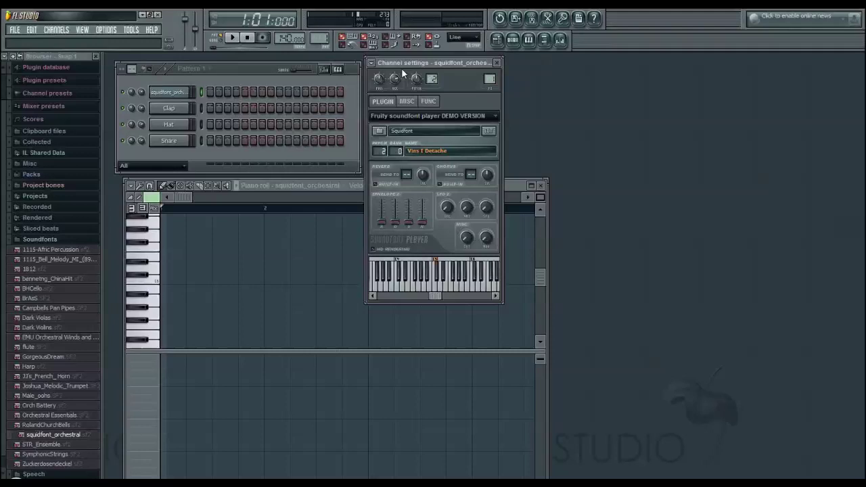
click(165, 283)
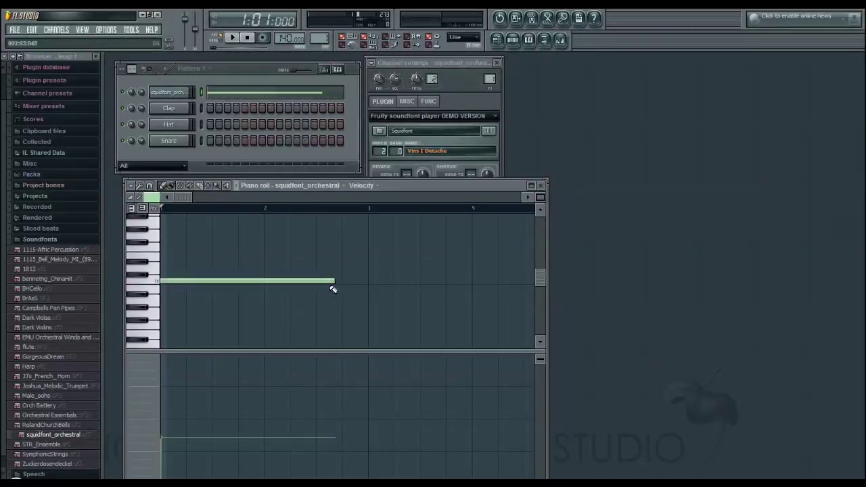
drag(333, 289, 163, 284)
click(177, 283)
click(191, 283)
click(204, 283)
click(217, 283)
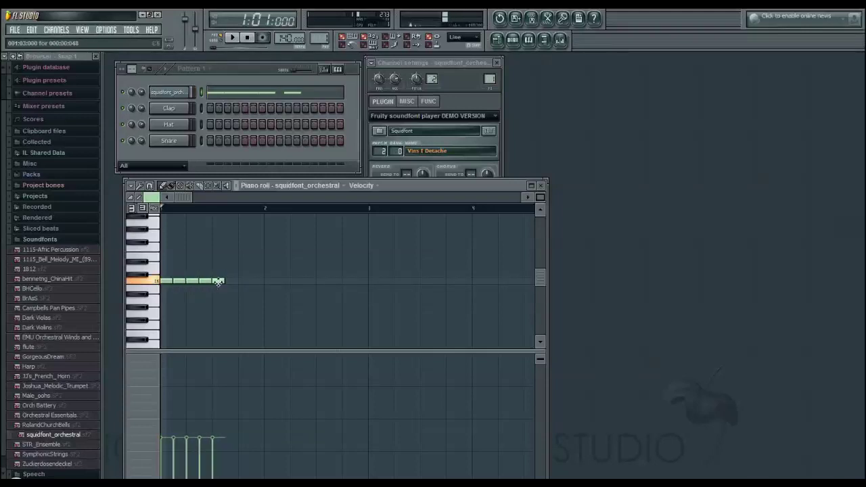
click(230, 282)
click(244, 283)
click(257, 283)
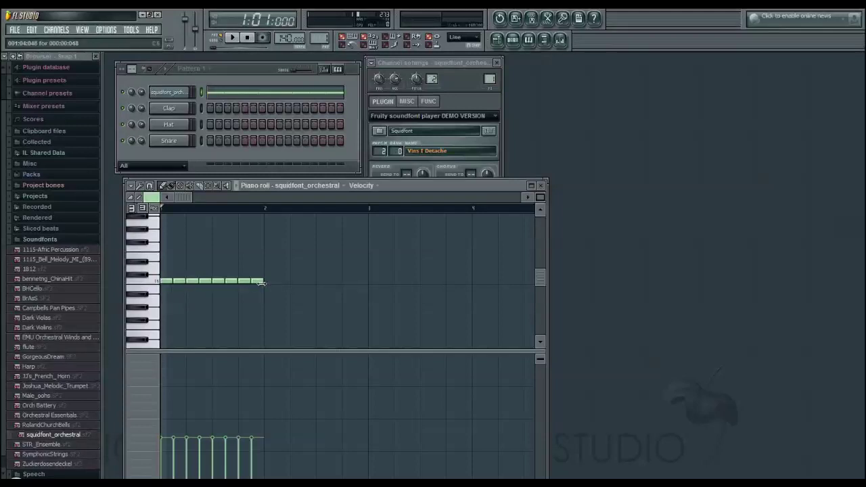
- Vary the string notes' velocities, accenting the first, fourth and seventh notes, and play the pattern
mouse_move(164, 381)
mouse_down()
mouse_move(174, 425)
mouse_move(187, 411)
mouse_up()
mouse_move(209, 380)
mouse_down()
mouse_move(219, 408)
mouse_move(232, 407)
mouse_up()
drag(246, 369, 259, 403)
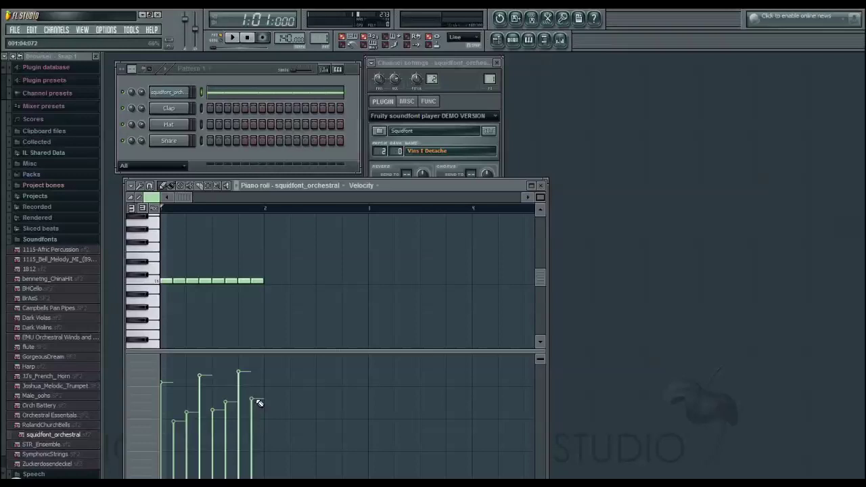
click(232, 37)
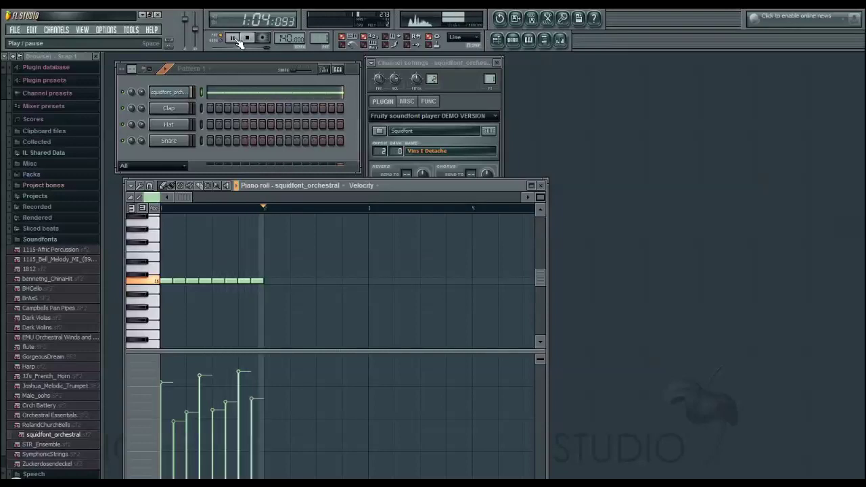
click(236, 39)
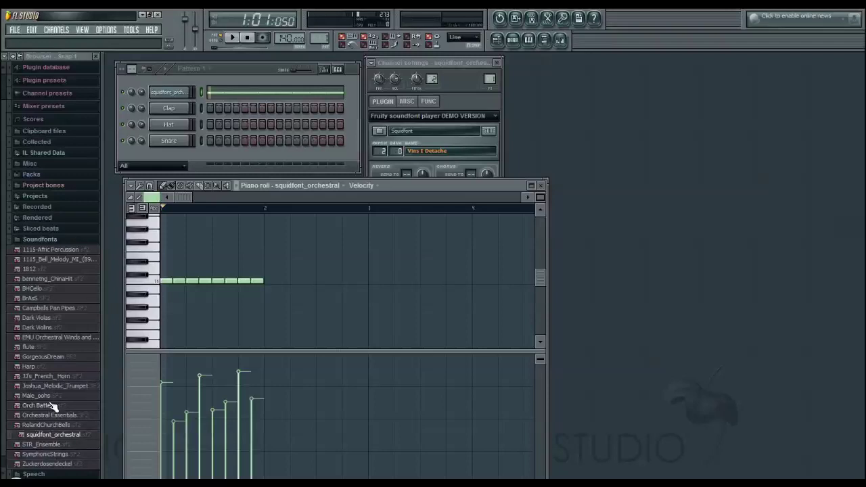
- Replace the Clap channel with the Orch Battery soundfont and open its piano roll
drag(39, 406, 184, 112)
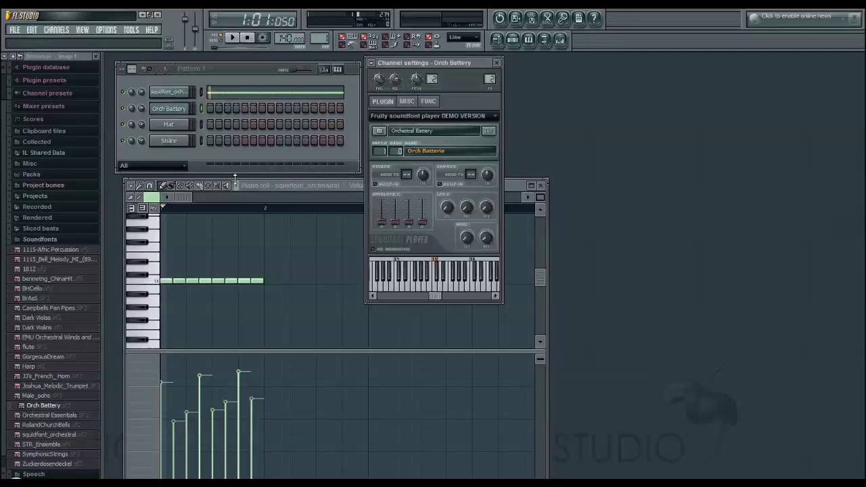
right_click(181, 115)
click(203, 117)
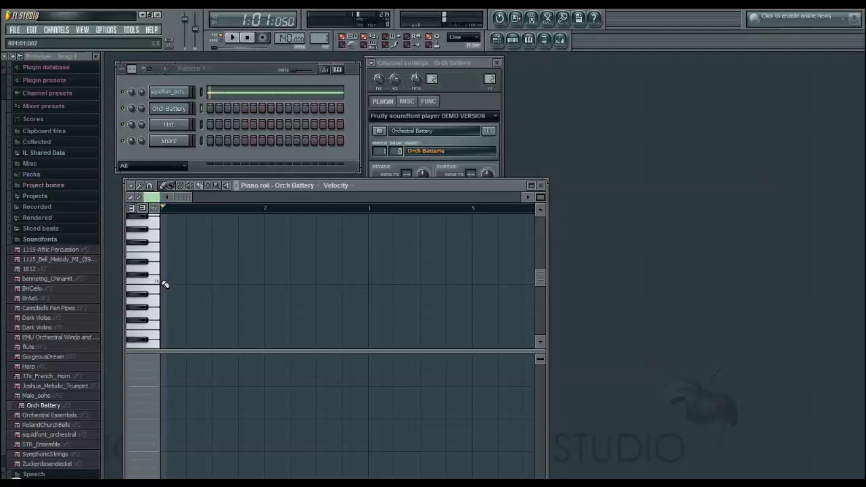
- Fill bar 1 of the Orch Battery piano roll with eight consecutive half-beat notes on C3
scroll(165, 285, down, 5)
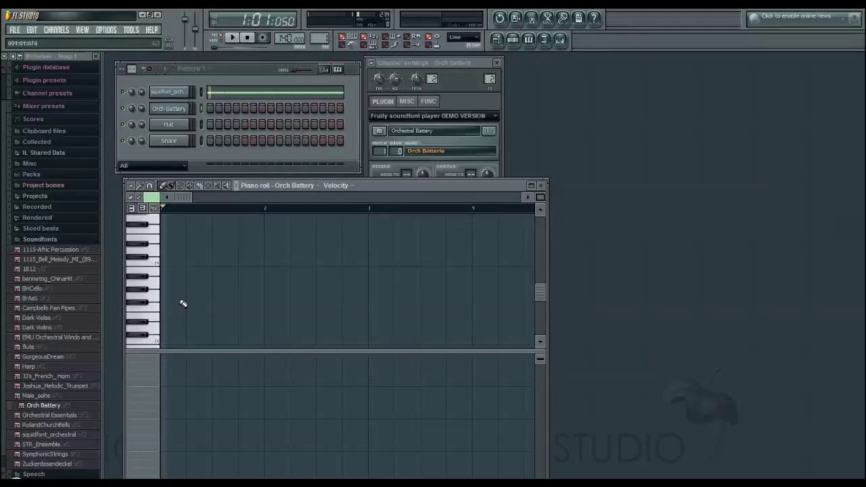
click(158, 319)
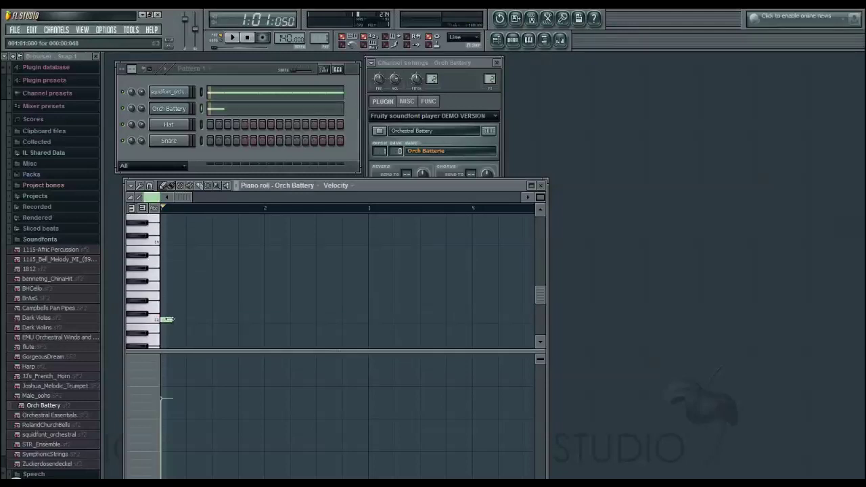
mouse_move(173, 319)
mouse_down()
mouse_move(250, 319)
mouse_move(257, 332)
mouse_up()
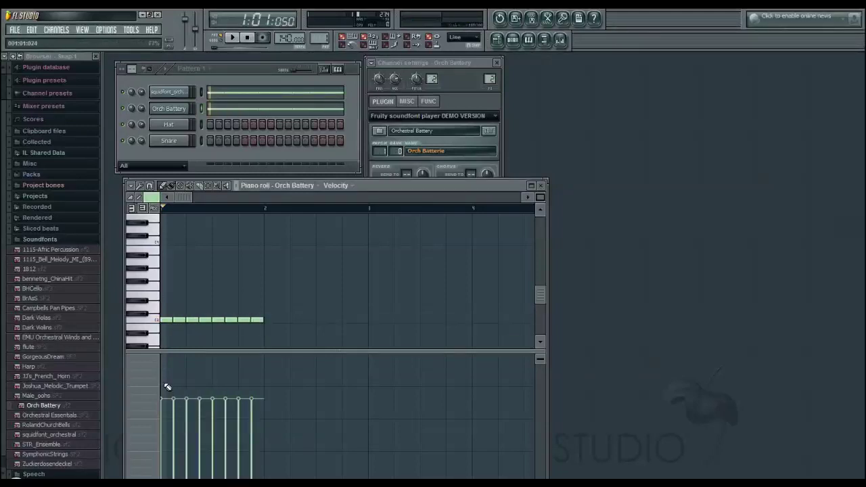
- Accent the first, fourth and seventh Orch Battery notes through their velocities and play the pattern with the strings
mouse_move(169, 394)
mouse_down()
mouse_move(184, 418)
mouse_move(207, 392)
mouse_move(212, 413)
mouse_move(226, 418)
mouse_move(241, 397)
mouse_move(259, 422)
mouse_up()
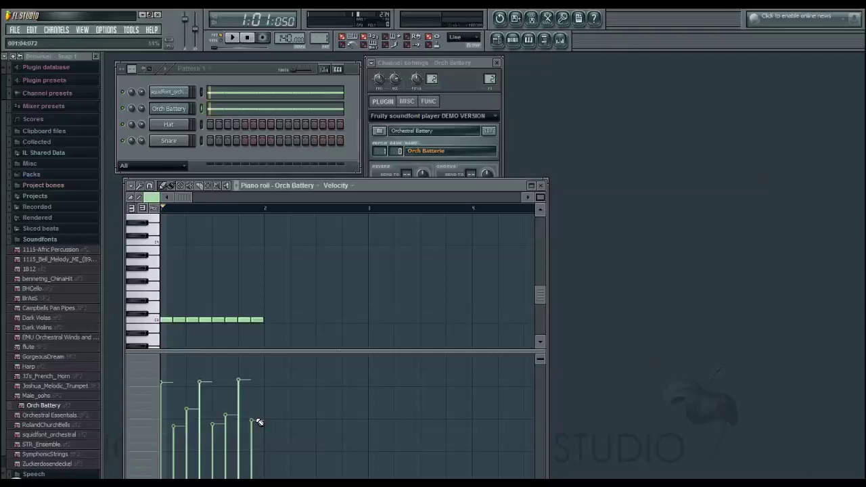
click(142, 91)
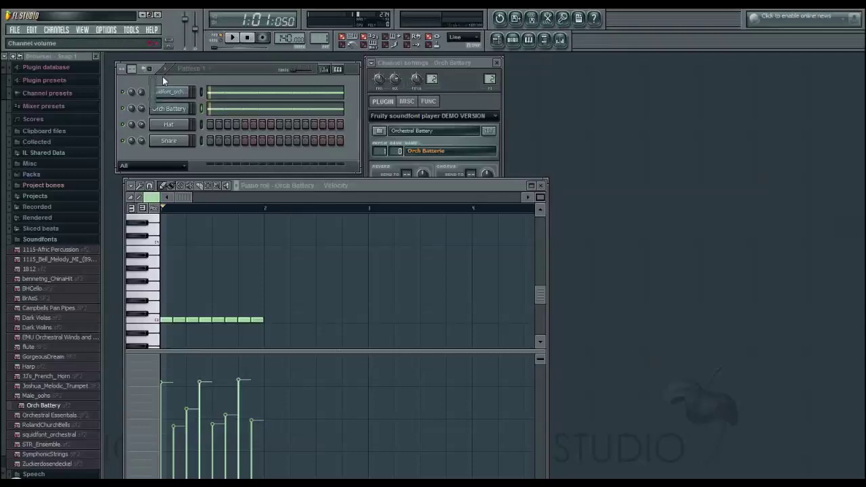
click(233, 38)
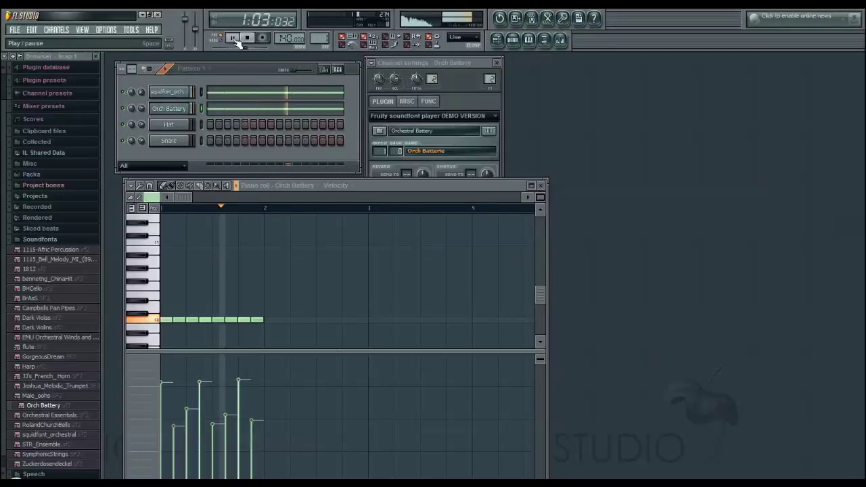
click(234, 38)
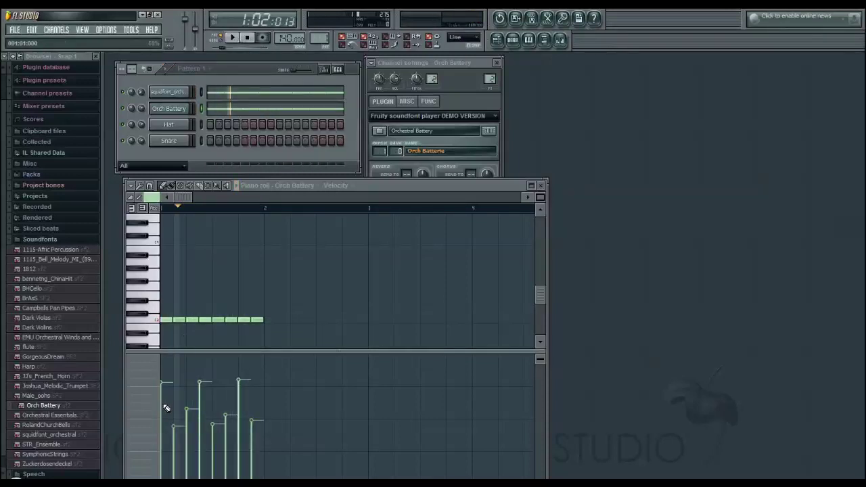
- Level the velocities of all eight Orch Battery notes to nearly the same height and play the pattern
drag(163, 401, 270, 402)
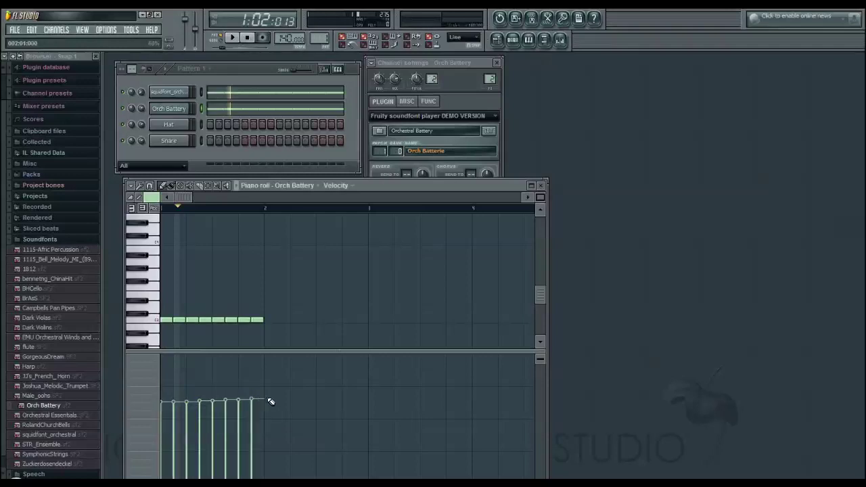
click(238, 39)
click(238, 39)
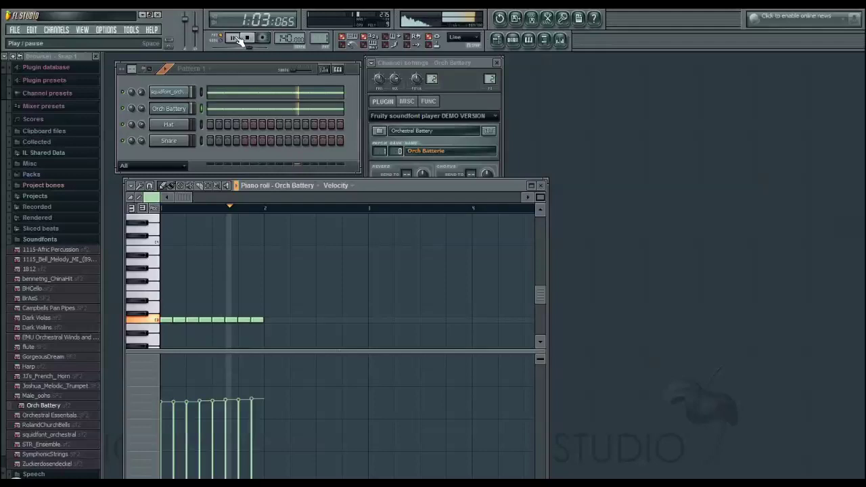
click(238, 40)
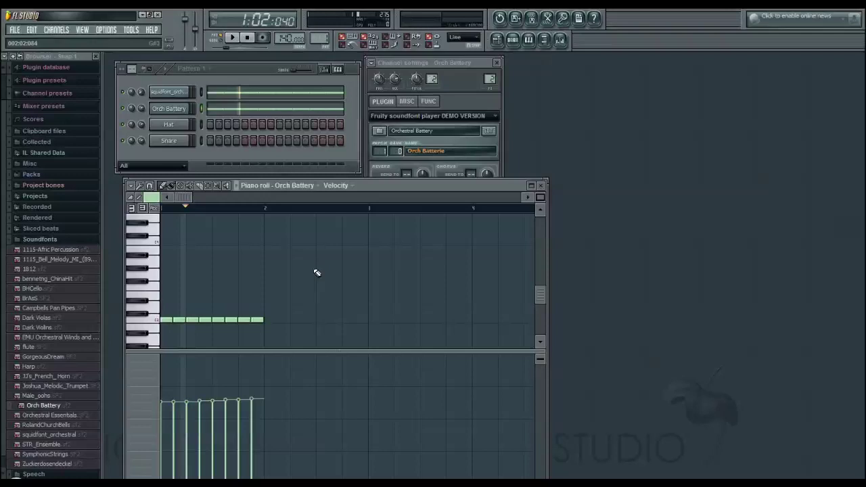
- Delete all eight notes from the Orch Battery piano roll
right_click(257, 320)
right_click(244, 320)
right_click(181, 330)
right_click(203, 328)
right_click(222, 329)
right_click(233, 325)
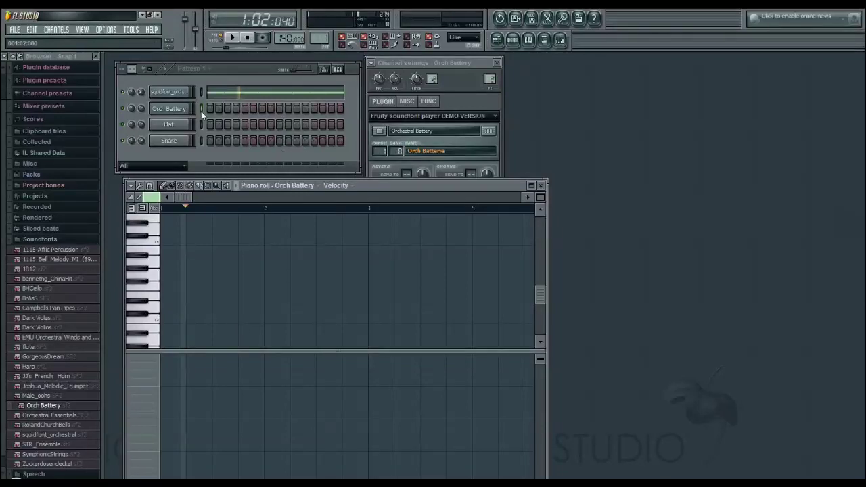
click(142, 106)
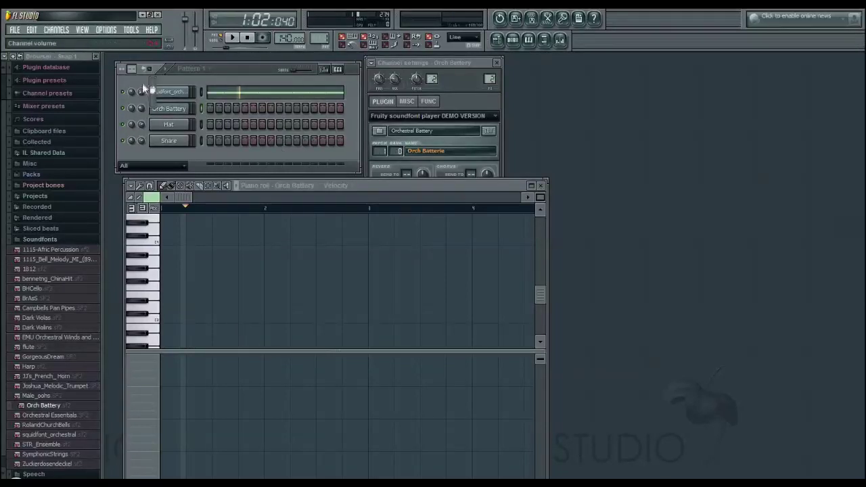
- Open the squidfont_orchestral piano roll and delete all of its notes
click(237, 91)
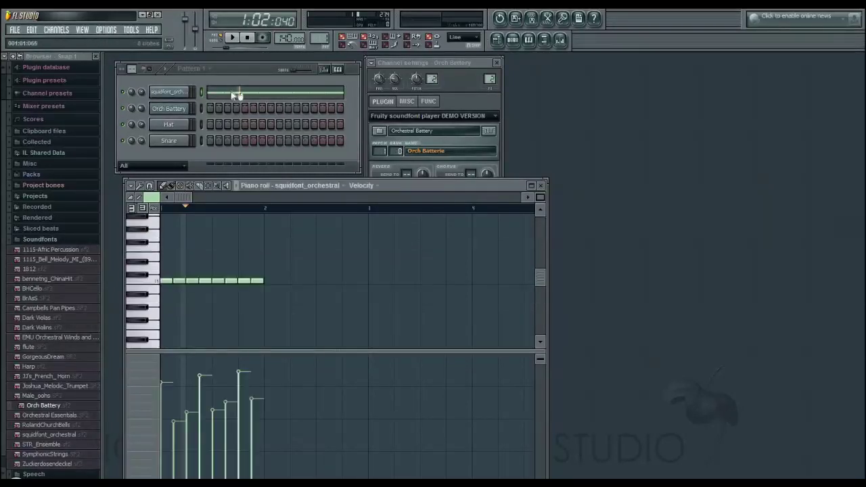
right_click(257, 281)
right_click(166, 280)
- Set the squidfont_orchestral channel's soundfont patch to Vins I Legato
click(431, 151)
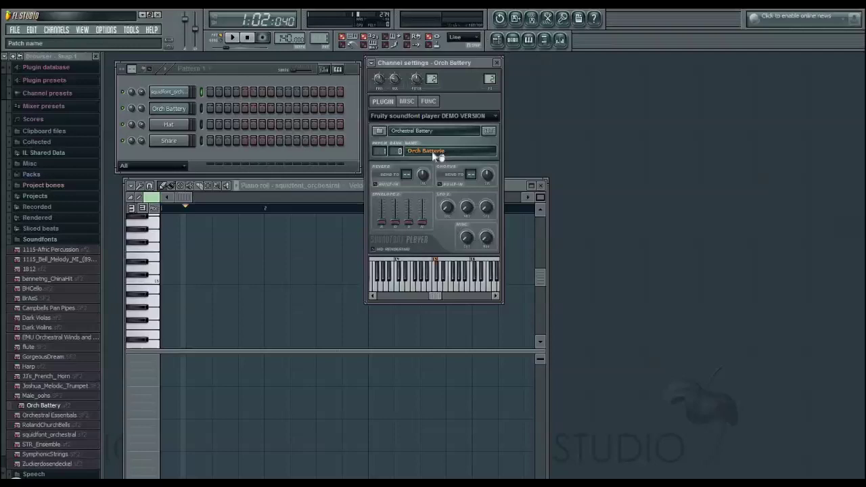
click(495, 15)
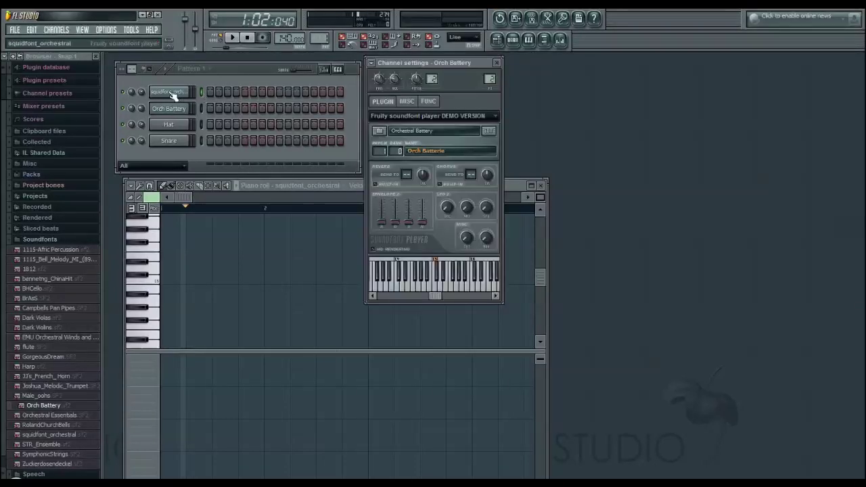
click(436, 150)
click(400, 42)
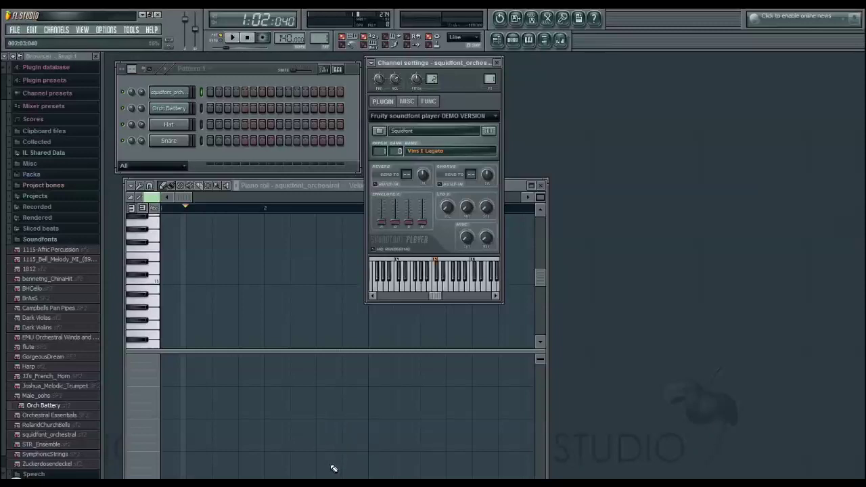
- Show the channel volume control in the event lane of the squidfont_orchestral piano roll
click(149, 411)
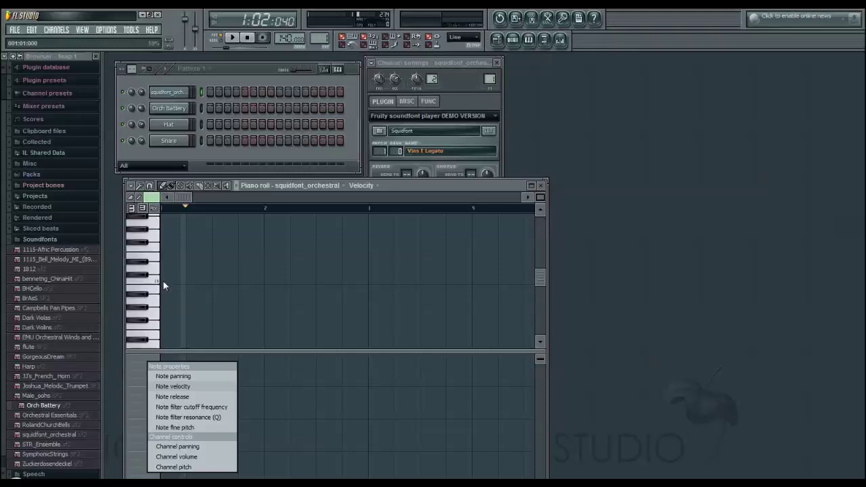
click(134, 371)
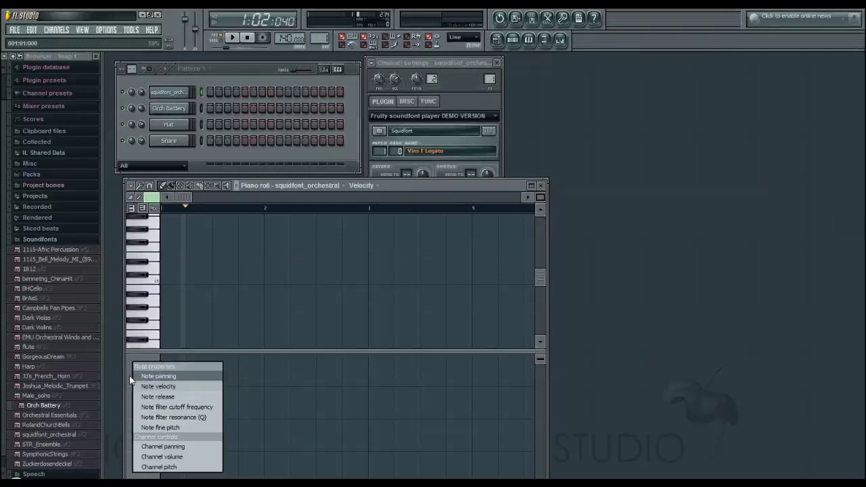
click(162, 457)
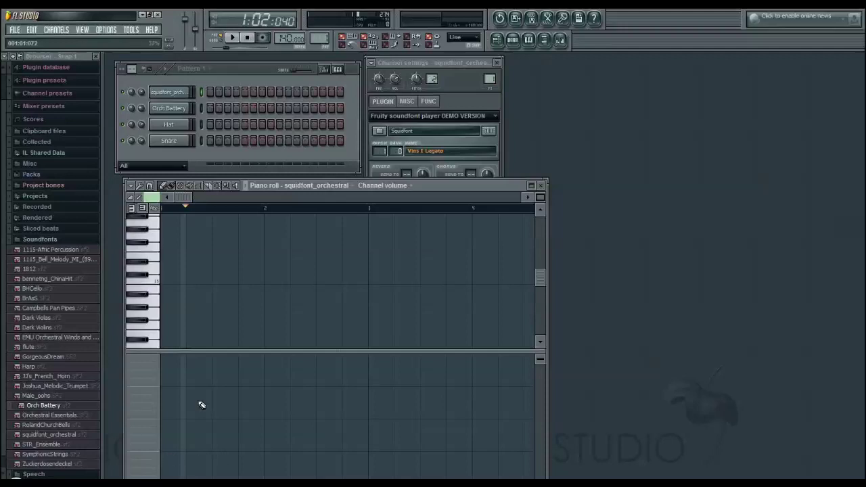
- Place three consecutive one-bar notes rising through C5, E5 and A5 across bars 1 to 3
click(166, 281)
drag(166, 281, 264, 281)
scroll(297, 268, up, 1)
click(249, 280)
click(355, 253)
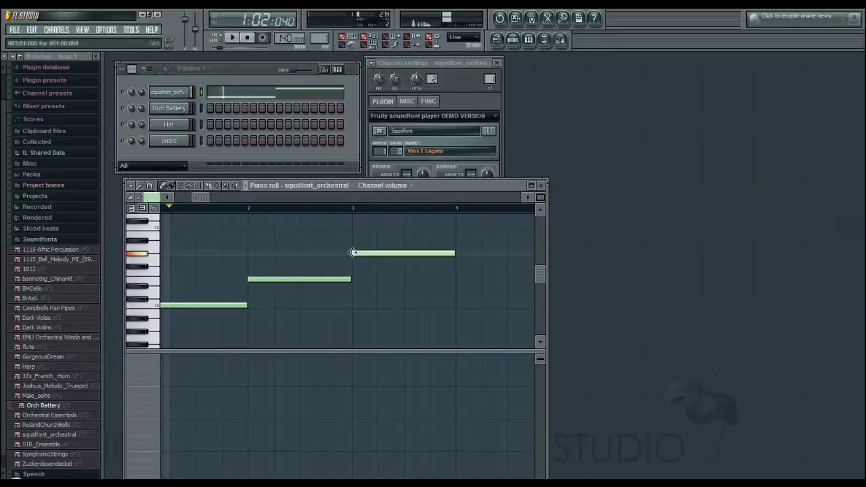
drag(365, 253, 365, 246)
scroll(270, 284, left, 1)
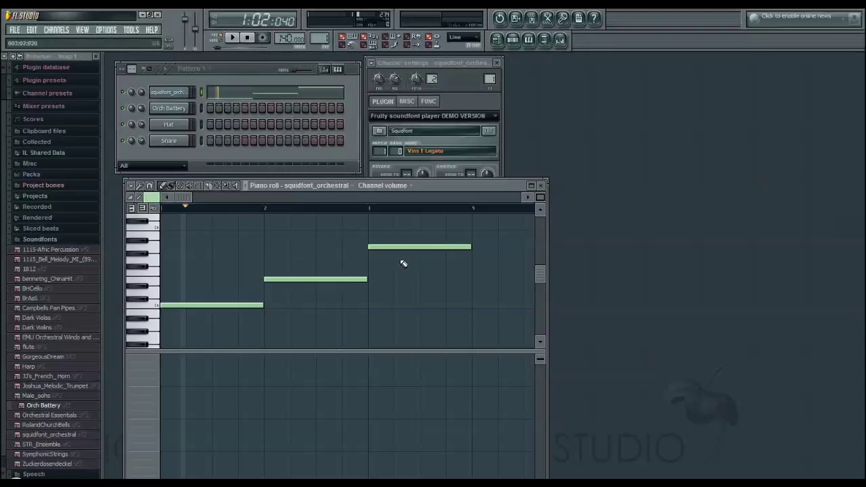
- Draw a channel volume envelope that repeatedly swells and dips under the three legato notes, and play the pattern
click(143, 416)
click(162, 438)
click(204, 431)
mouse_move(205, 431)
mouse_down()
mouse_move(289, 421)
mouse_move(266, 401)
mouse_move(207, 400)
mouse_move(267, 441)
mouse_move(319, 384)
mouse_move(344, 376)
mouse_move(359, 400)
mouse_move(398, 378)
mouse_move(415, 397)
mouse_move(457, 373)
mouse_move(472, 399)
mouse_up()
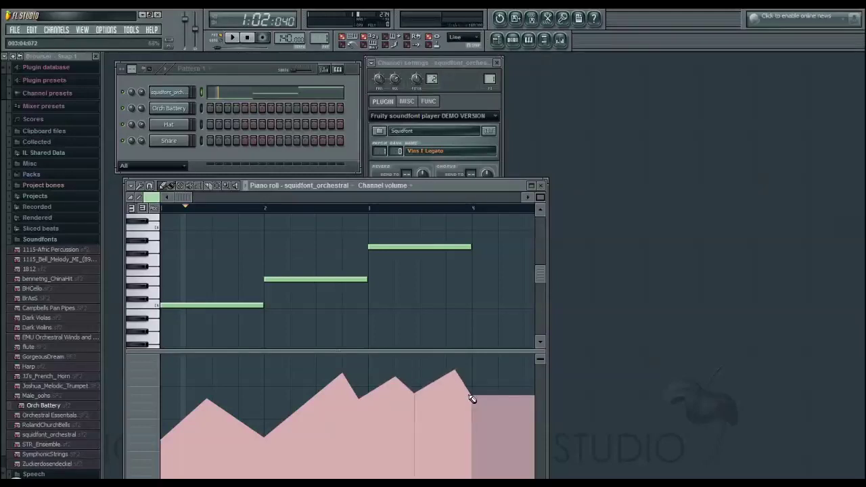
click(248, 39)
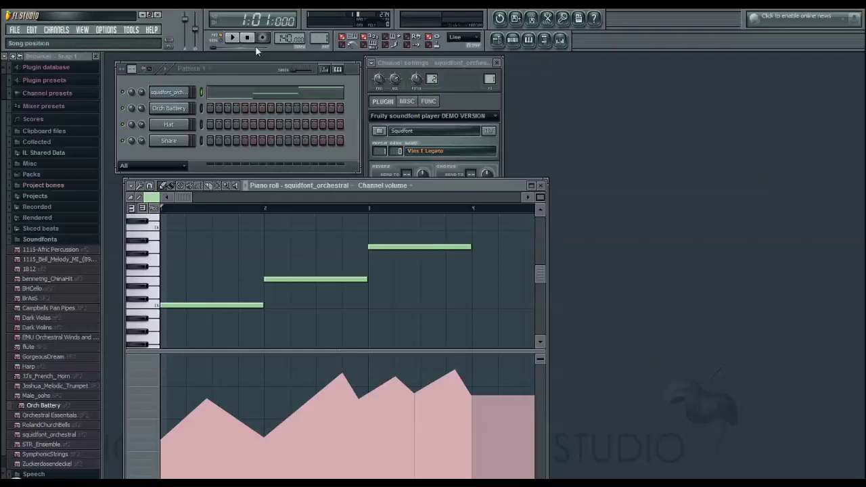
click(233, 39)
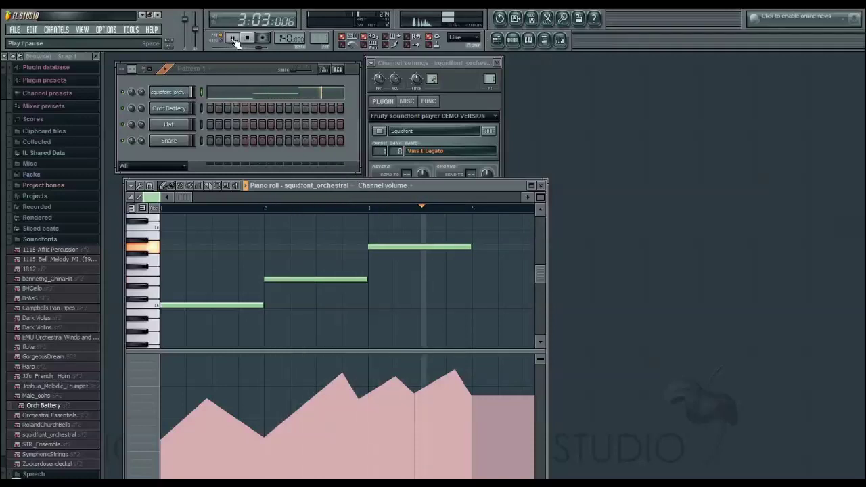
click(234, 39)
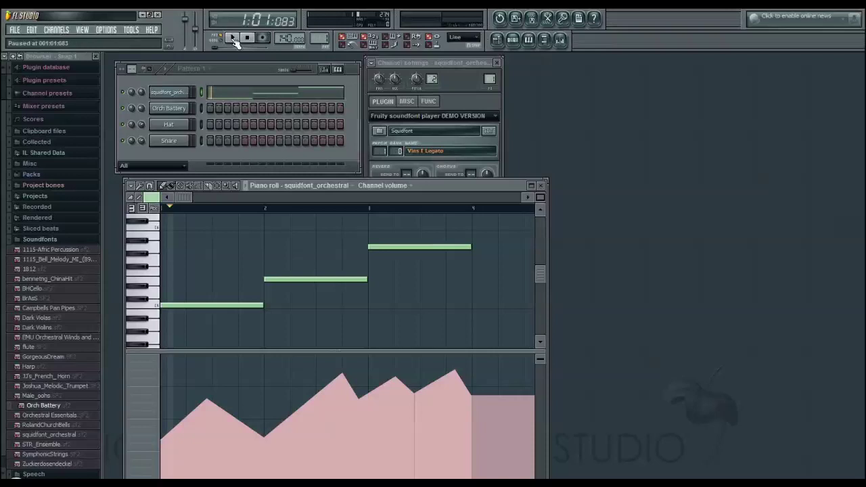
- Open the mixer and load Fruity Reeverb 2 into the Master track's first effect slot
click(561, 41)
click(207, 236)
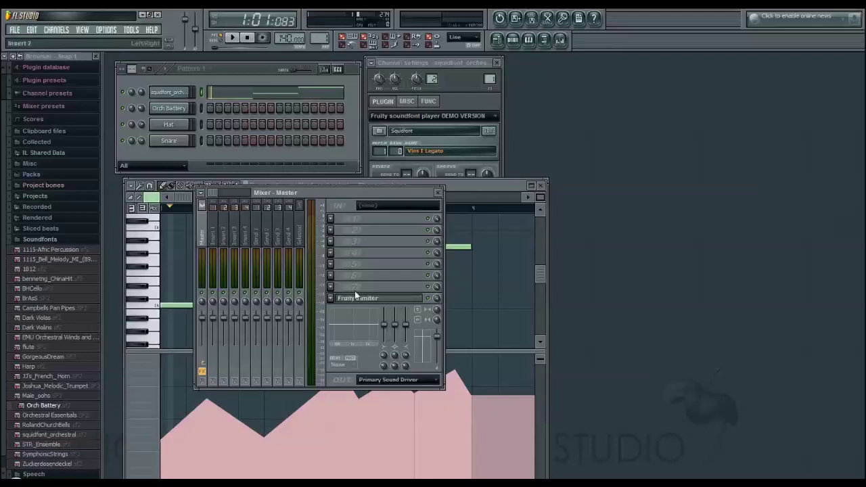
click(330, 220)
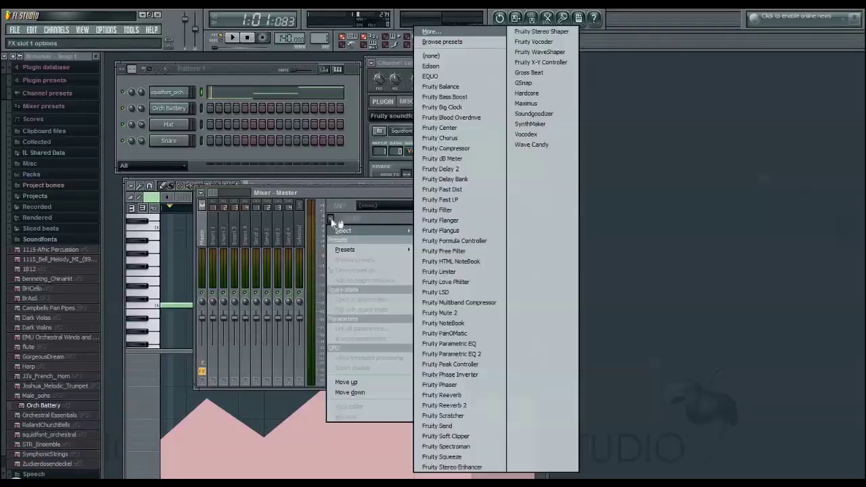
click(457, 405)
- Load a preset into Fruity Reeverb 2 on the Master track and play the legato pattern with the reverb
click(121, 131)
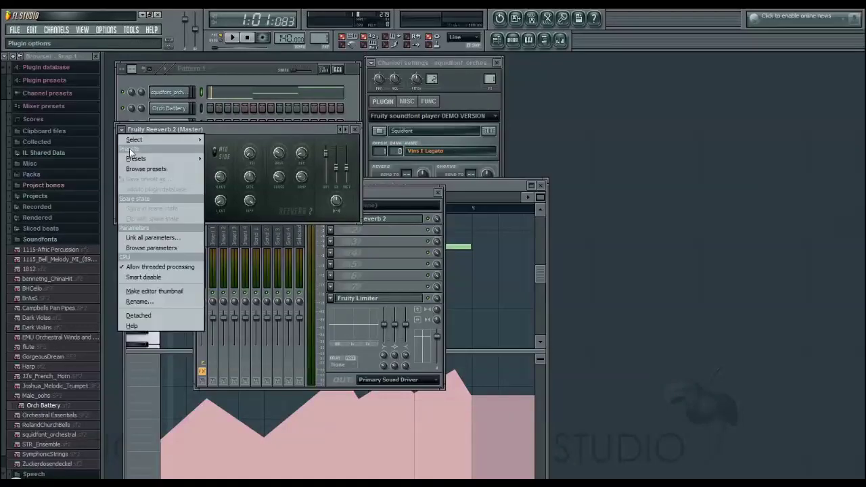
mouse_move(190, 159)
click(233, 161)
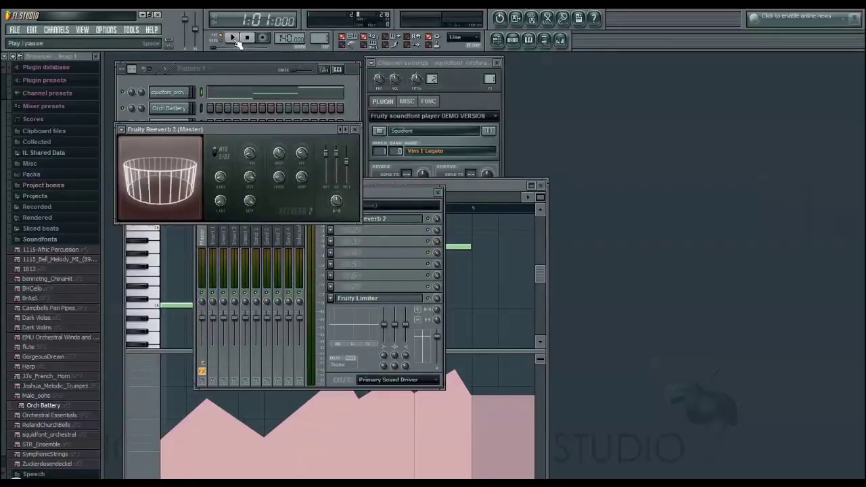
click(234, 39)
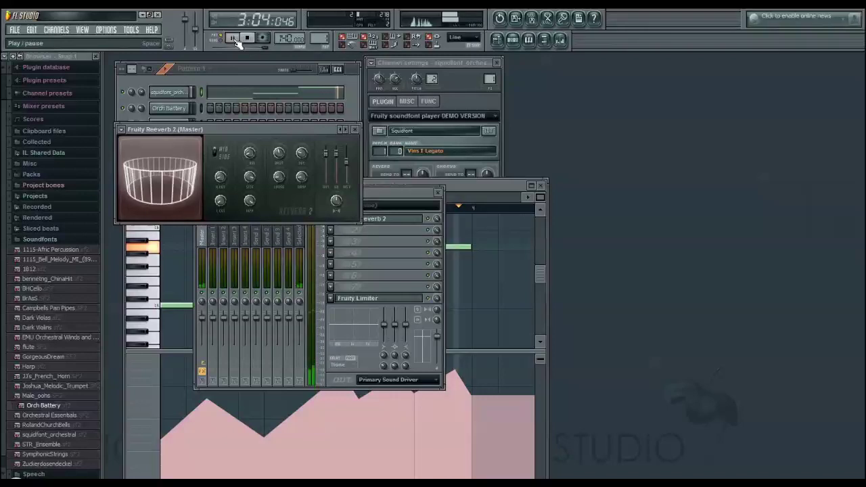
click(247, 38)
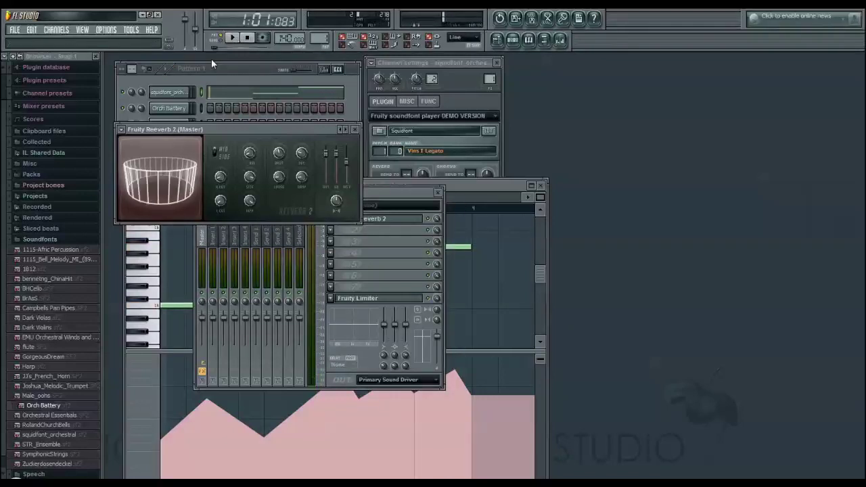